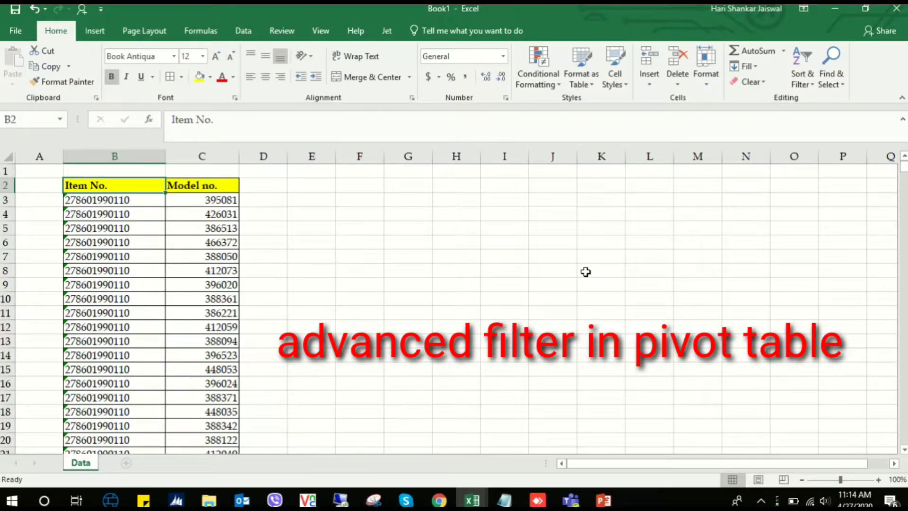
Switch to Chrome, subscribe to the open YouTube channel and set its notifications to All
left_click(439, 500)
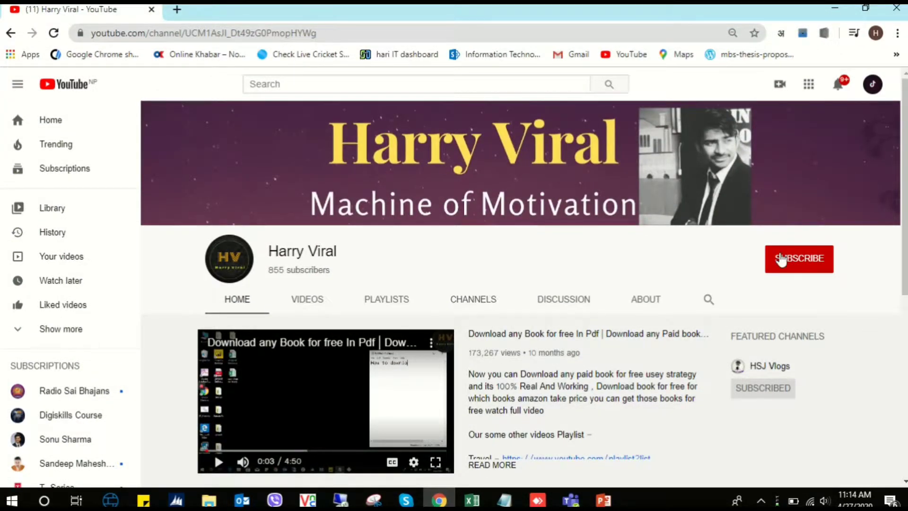
left_click(794, 260)
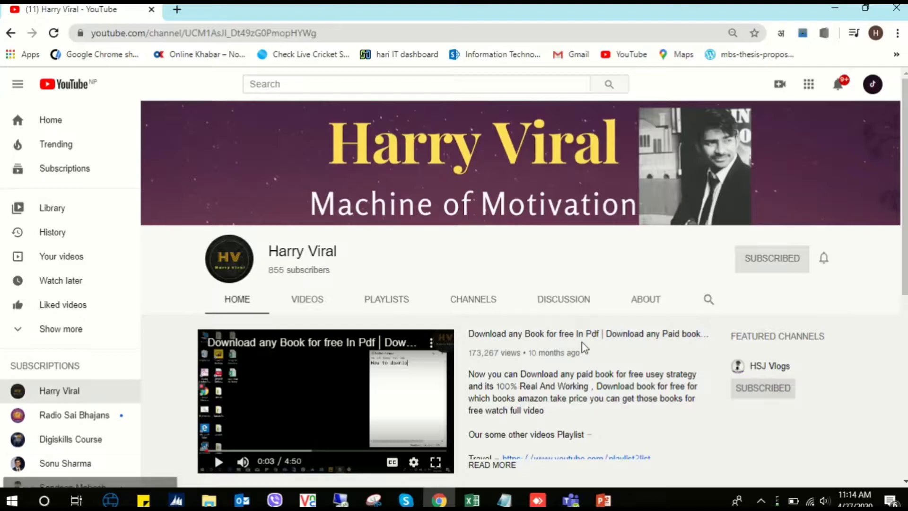
left_click(823, 258)
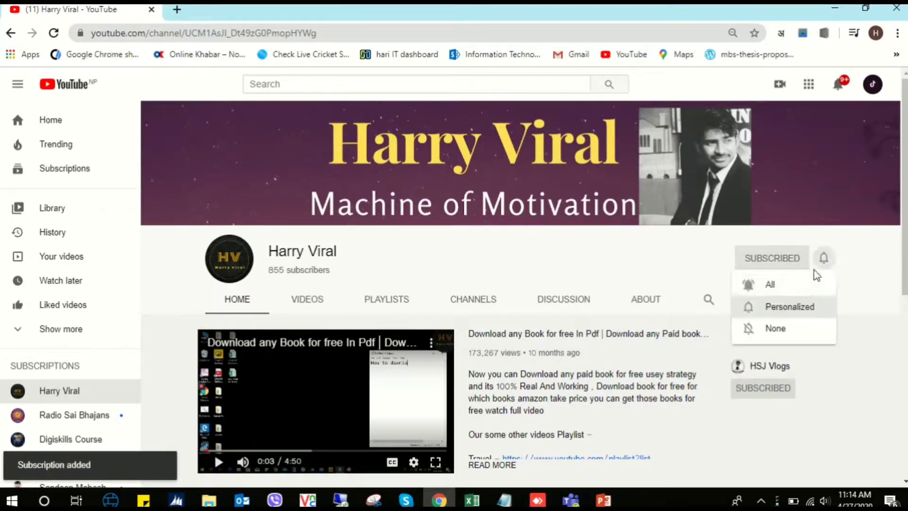
left_click(770, 284)
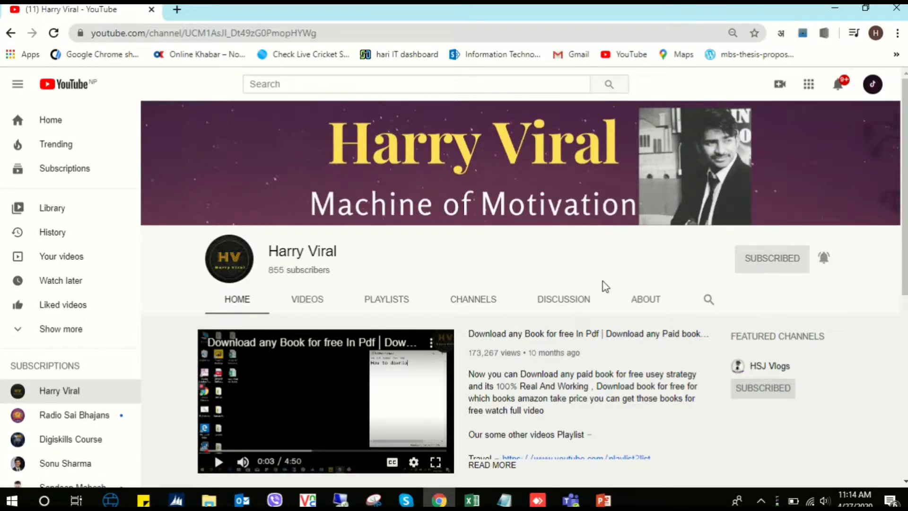
Switch back to the Excel workbook and create a PivotTable from Data!$B$2:$C$175 on a new worksheet, added to the Data Model
mouse_move(471, 499)
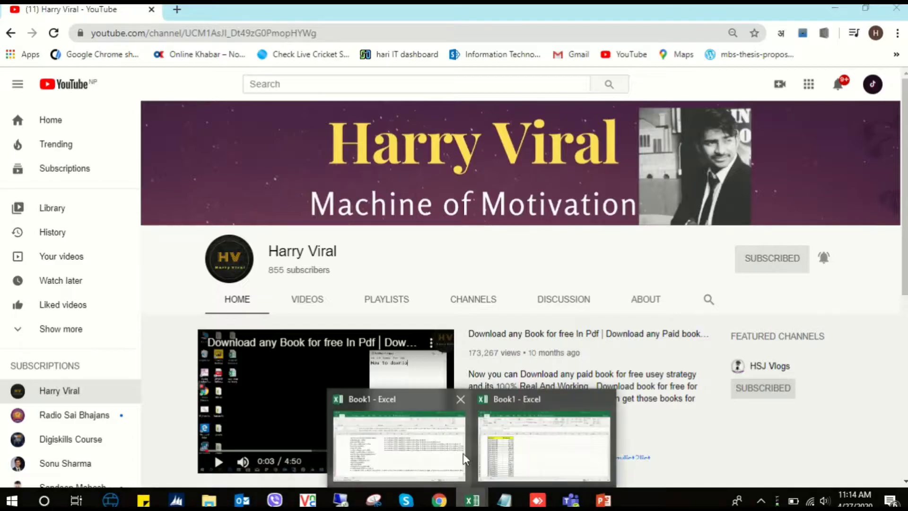
left_click(503, 467)
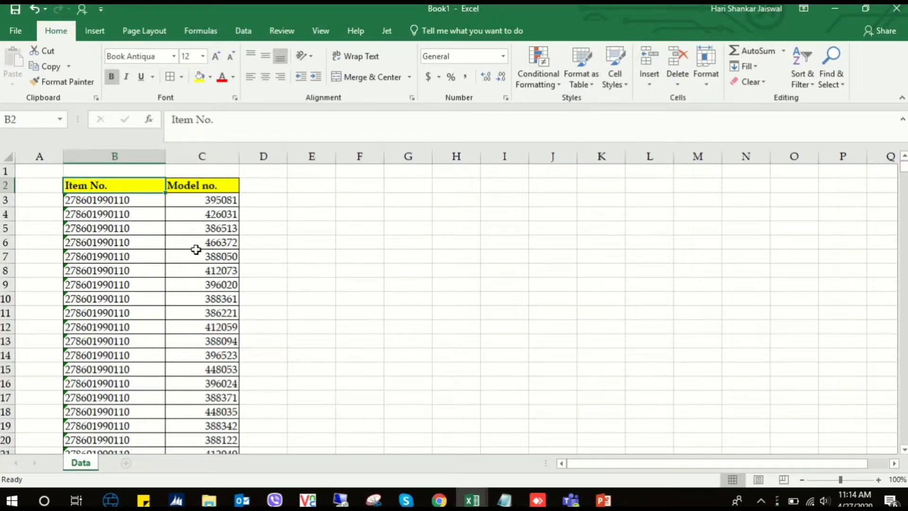
left_click(144, 217)
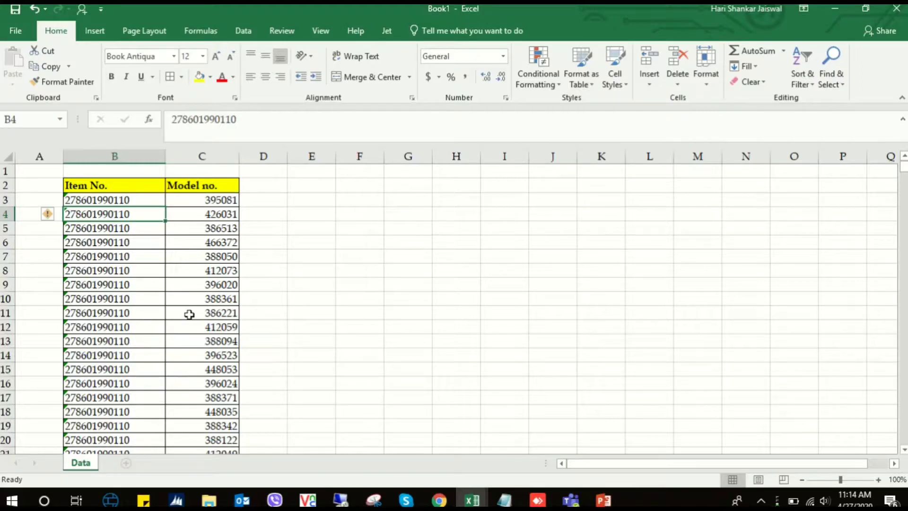
left_click(112, 187)
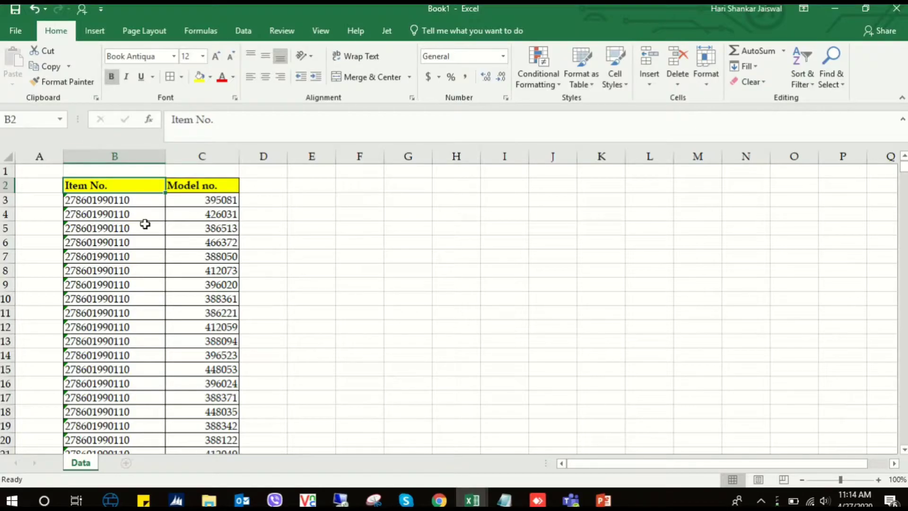
left_click(100, 32)
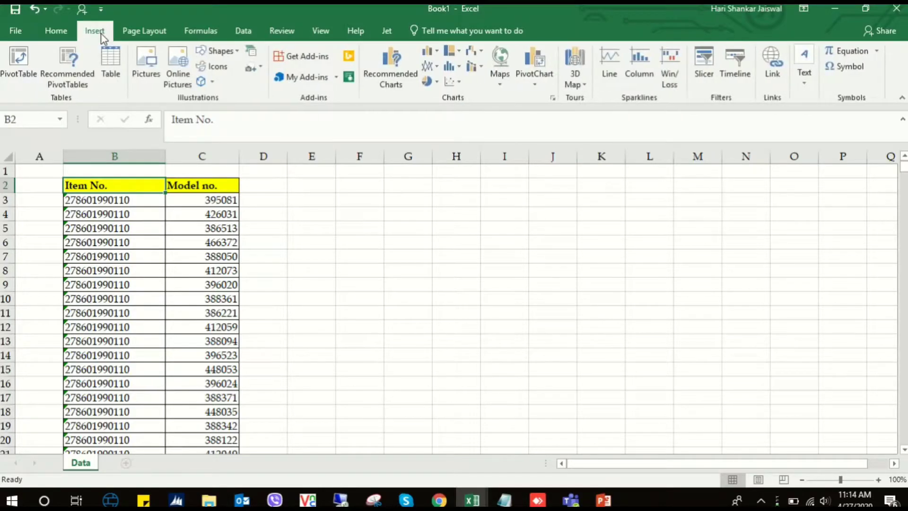
left_click(19, 62)
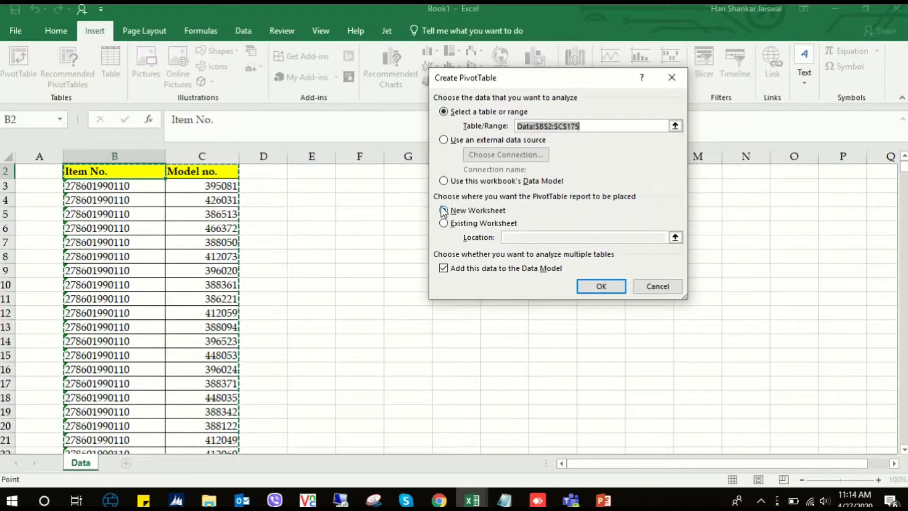
left_click(608, 288)
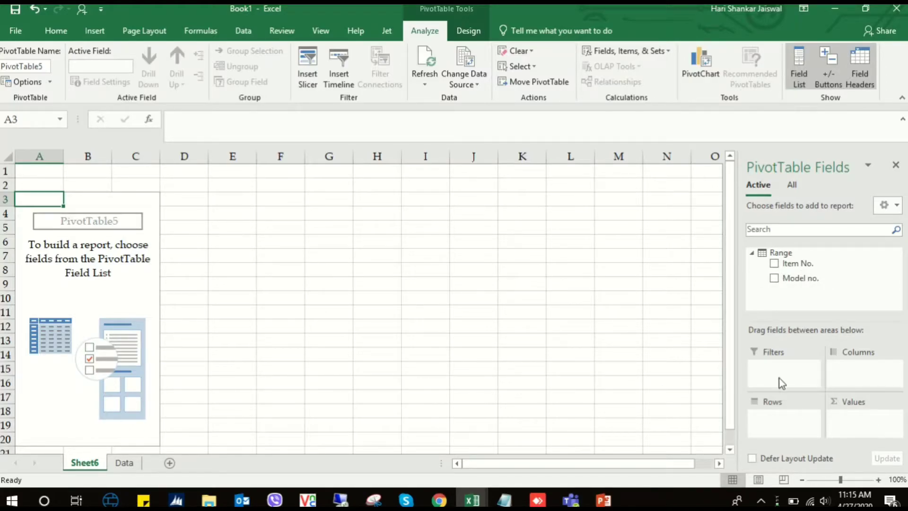
Add Item No. to the PivotTable's rows and Model no. to its values
left_click_drag(806, 270, 803, 414)
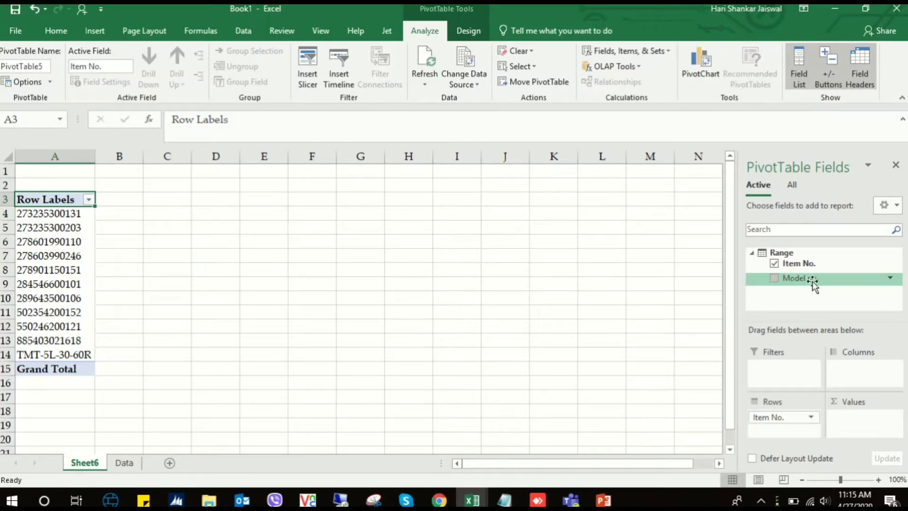
left_click_drag(811, 283, 857, 438)
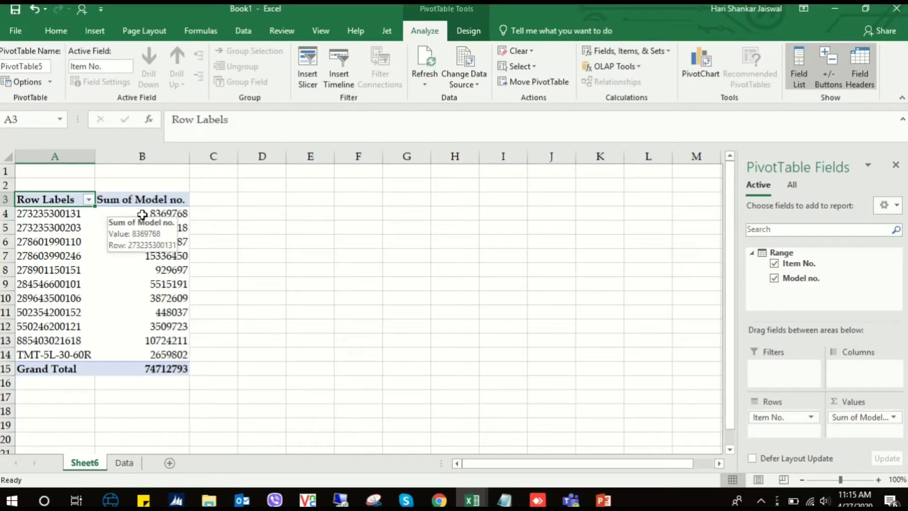
mouse_move(136, 213)
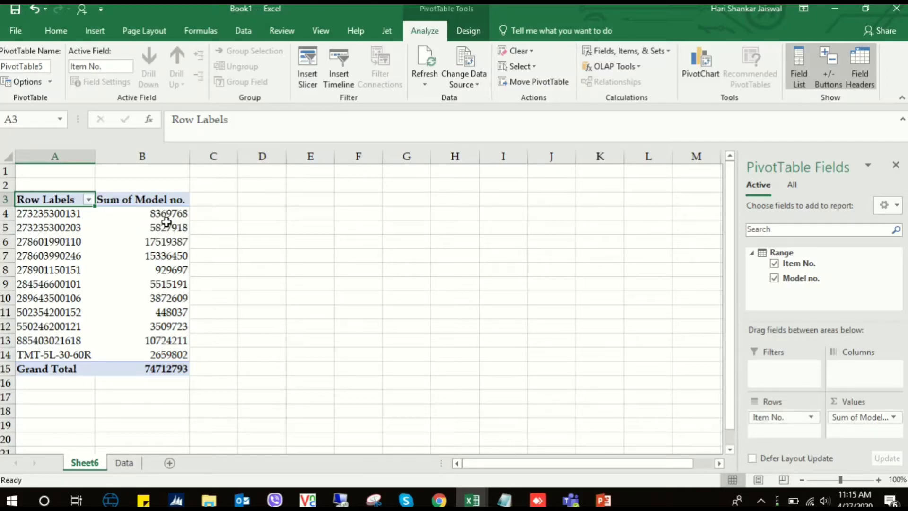
Summarize the Model no. value field by Count
left_click(895, 418)
left_click(864, 406)
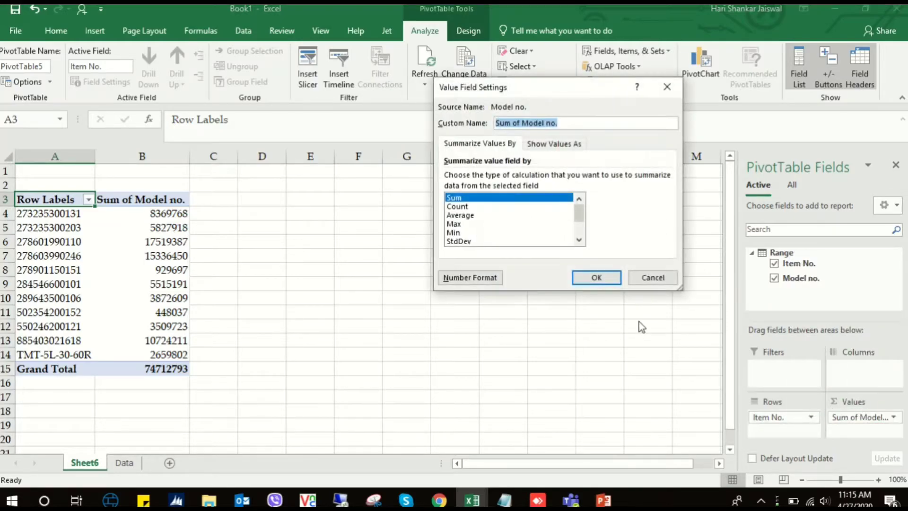
left_click(461, 207)
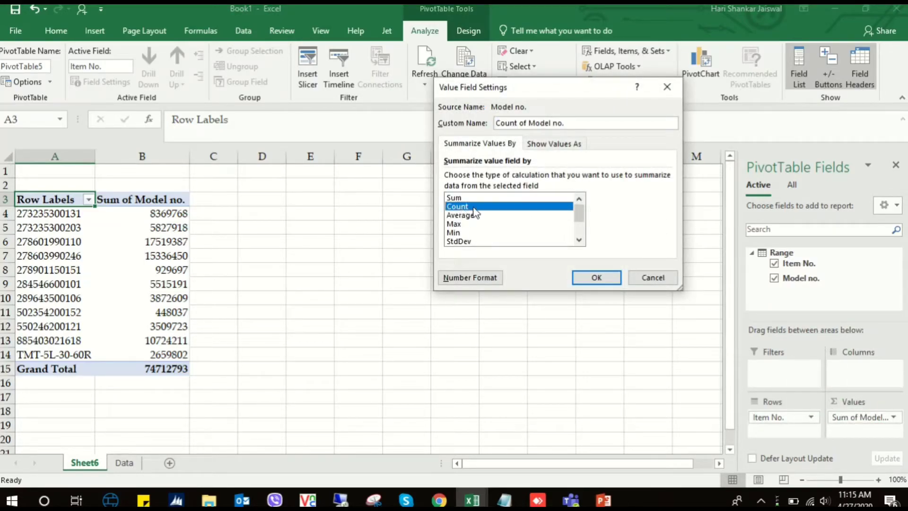
left_click(595, 278)
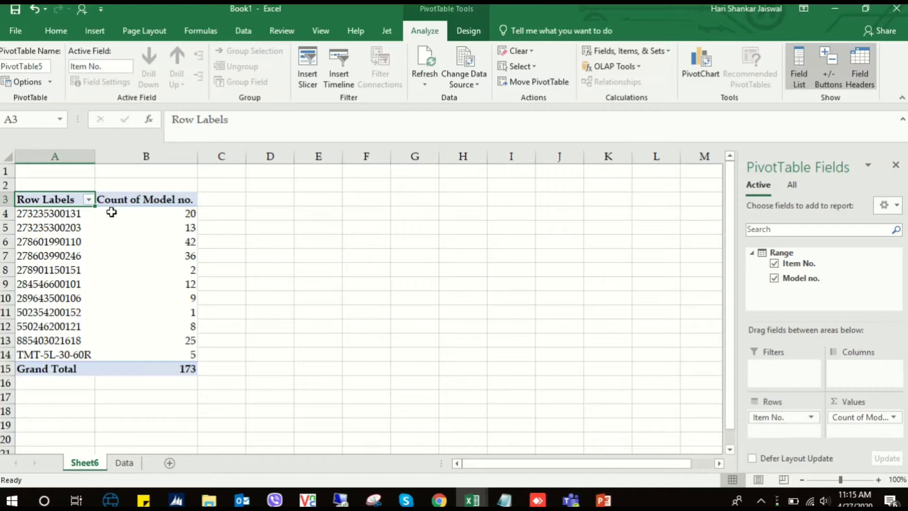
left_click(148, 213)
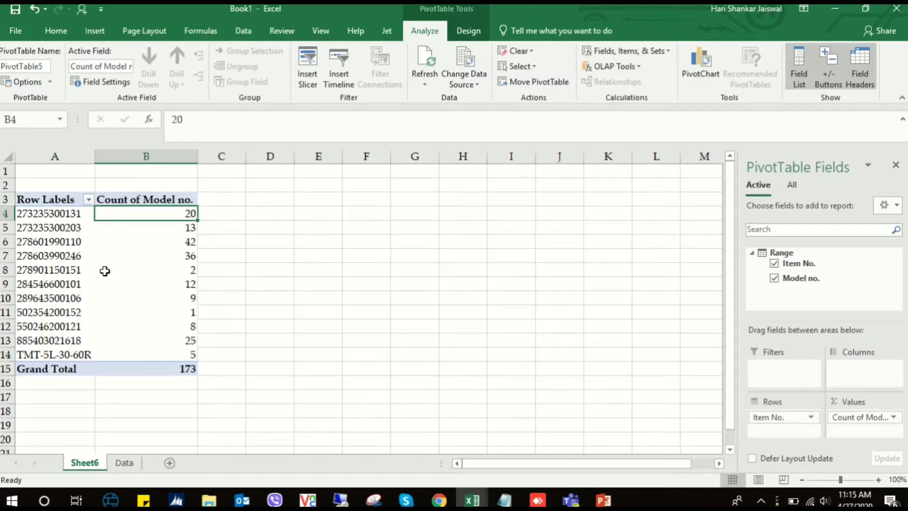
left_click(71, 271)
key("ctrl+c")
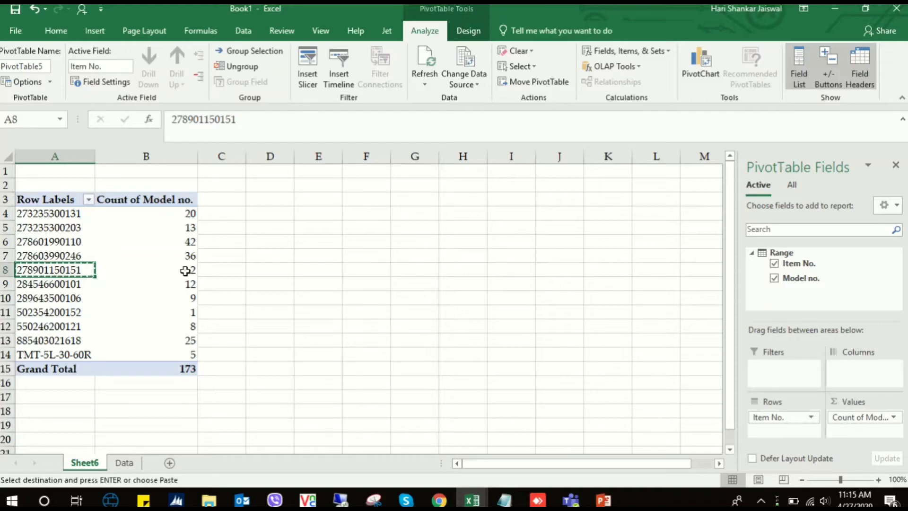
left_click(124, 462)
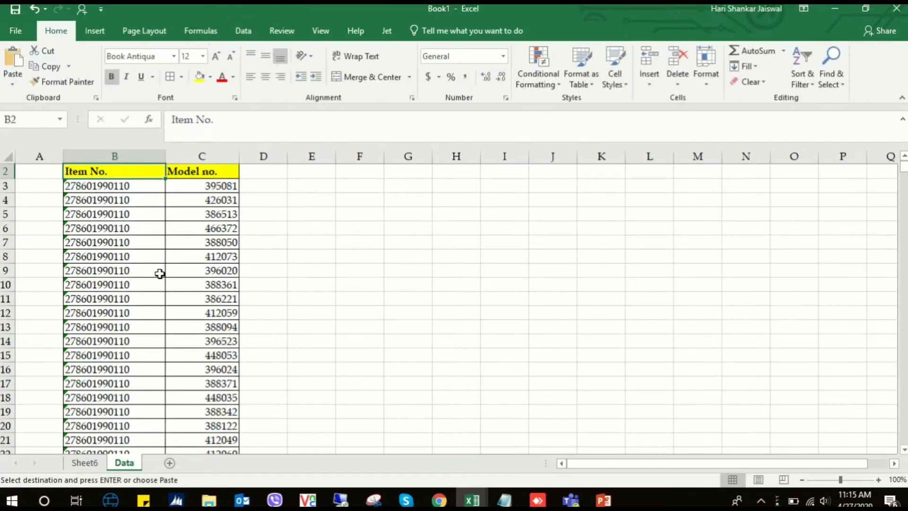
key("ctrl+f")
key("ctrl+v")
left_click(573, 261)
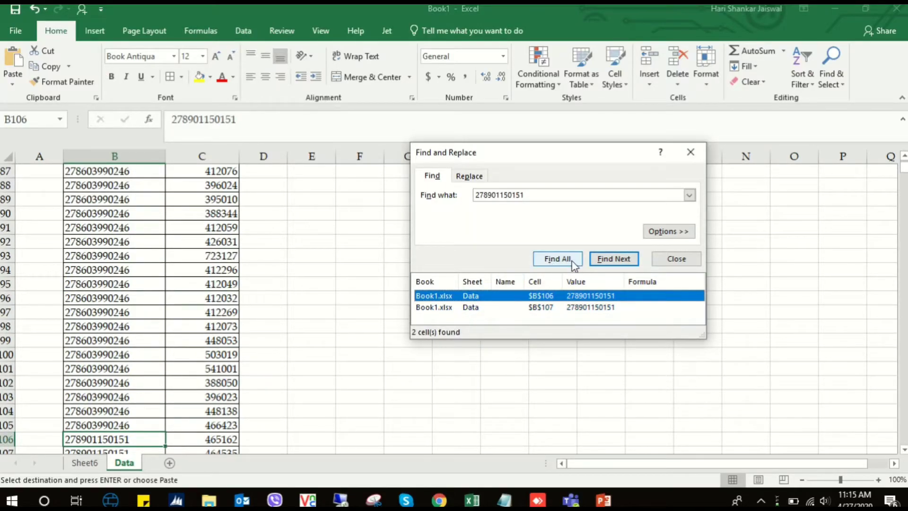
left_click(609, 259)
left_click(609, 259)
left_click(609, 260)
left_click(609, 260)
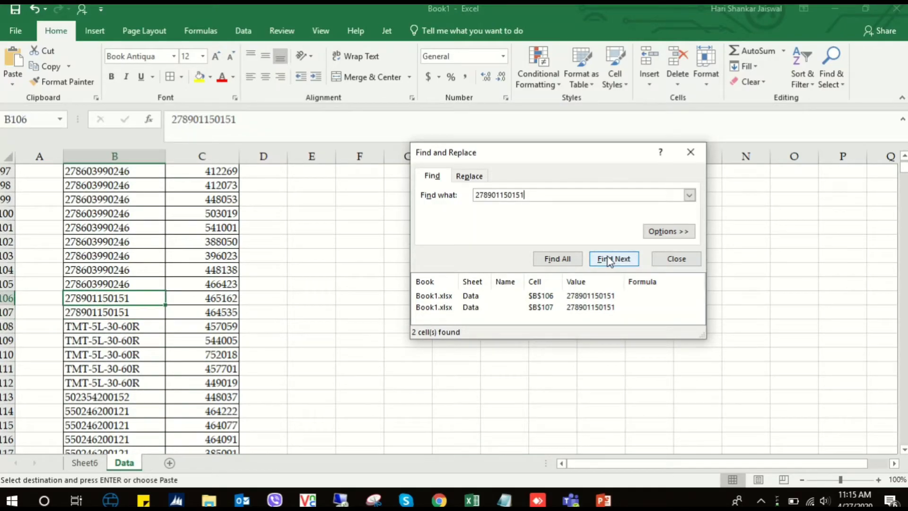
left_click(691, 151)
Turn on filtering for the Item No. and Model no. headers on the Data sheet
left_click(117, 239)
key("ctrl+Up")
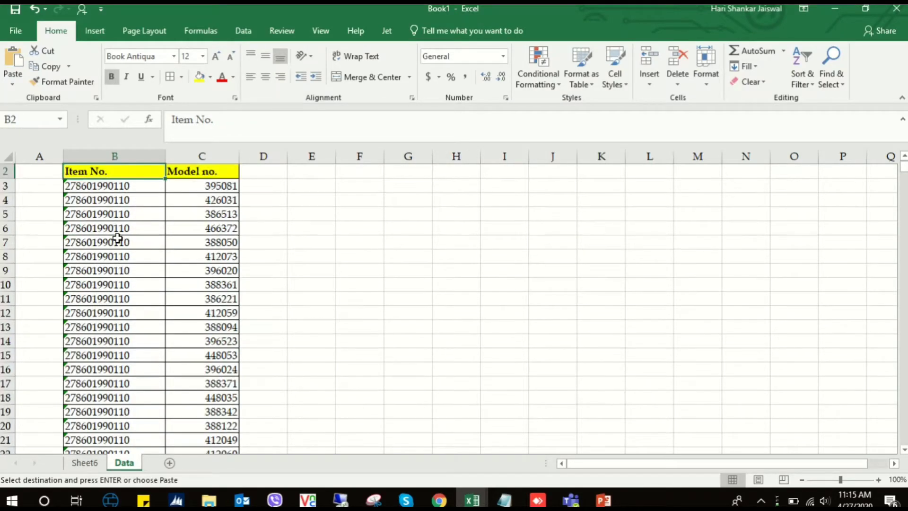
key("ctrl+shift+l")
left_click(159, 171)
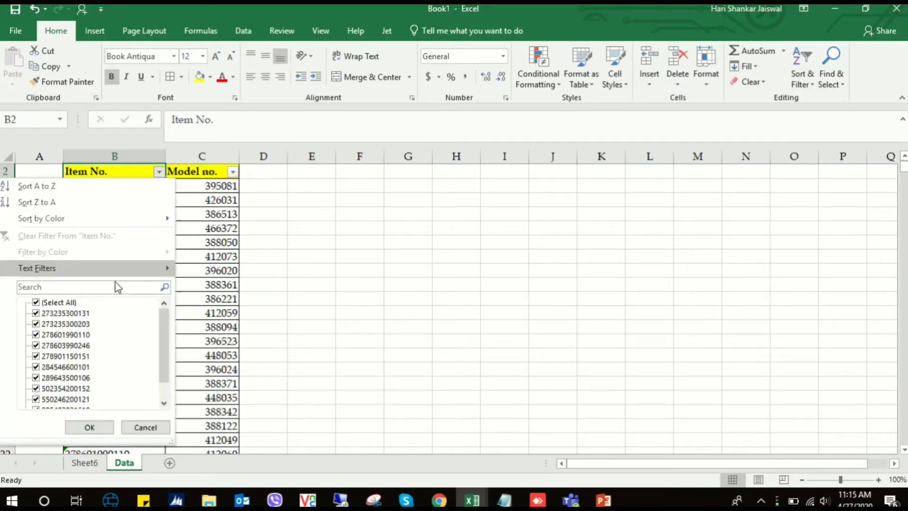
left_click(96, 287)
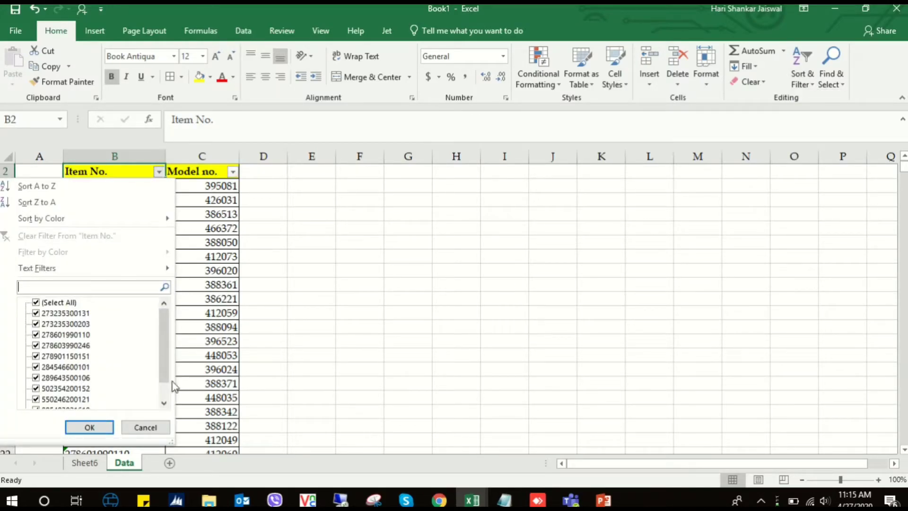
left_click(151, 427)
left_click(84, 462)
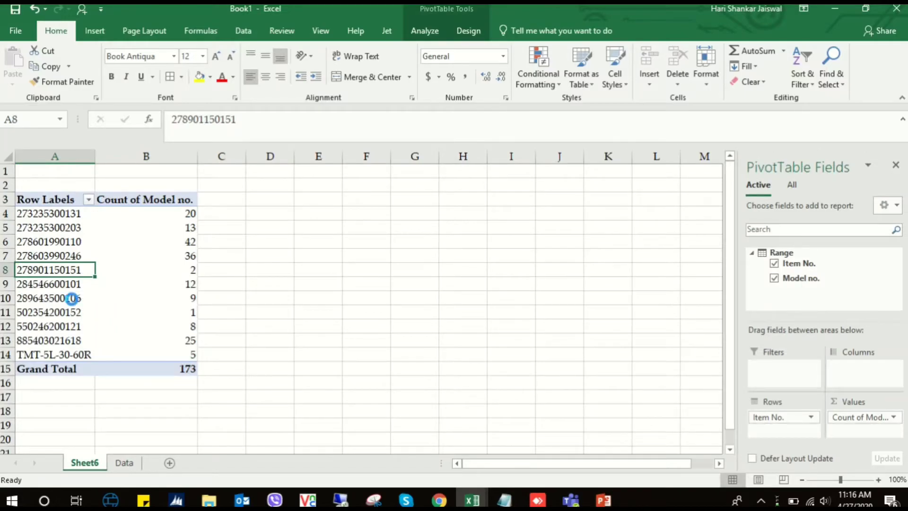
key("ctrl+c")
left_click(124, 463)
left_click(159, 171)
left_click(93, 286)
key("ctrl+v")
left_click(89, 427)
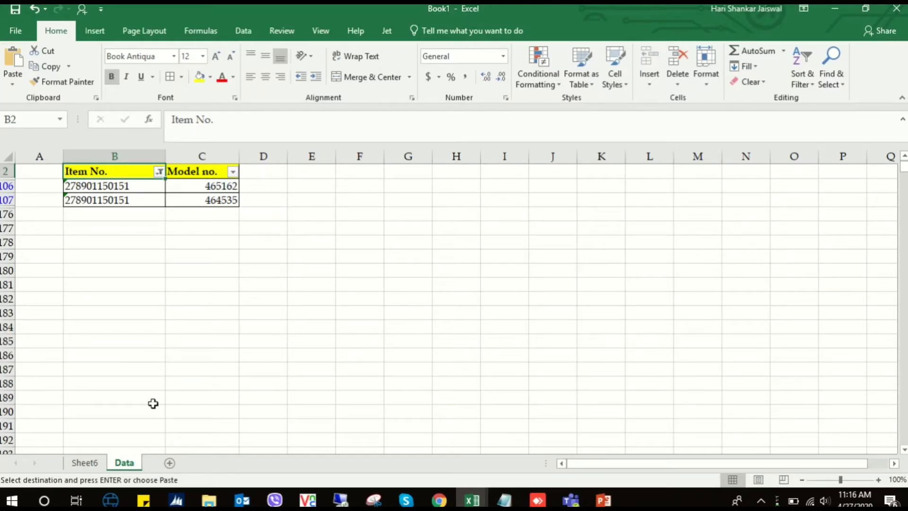
Return to the pivot table on Sheet6, clear the copy selection and inspect the first count value and its adjacent cell
left_click(85, 462)
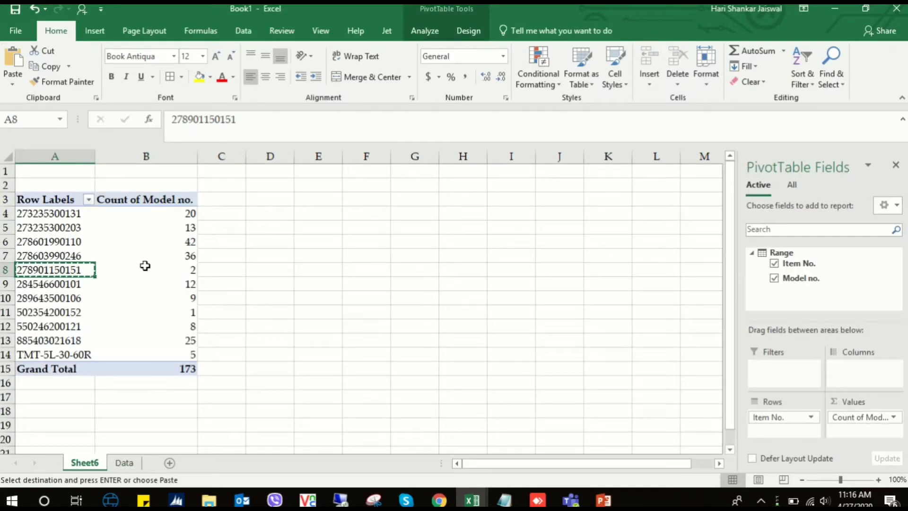
key("Escape")
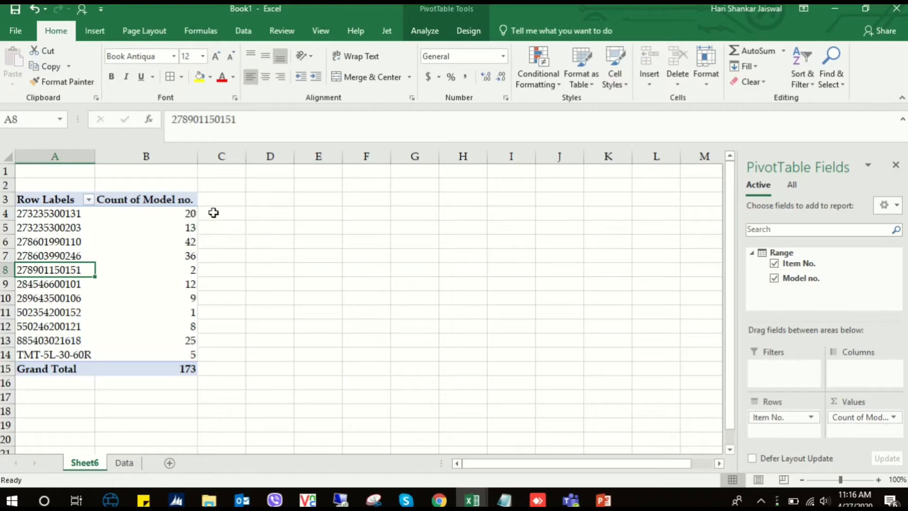
left_click(213, 209)
left_click(188, 213)
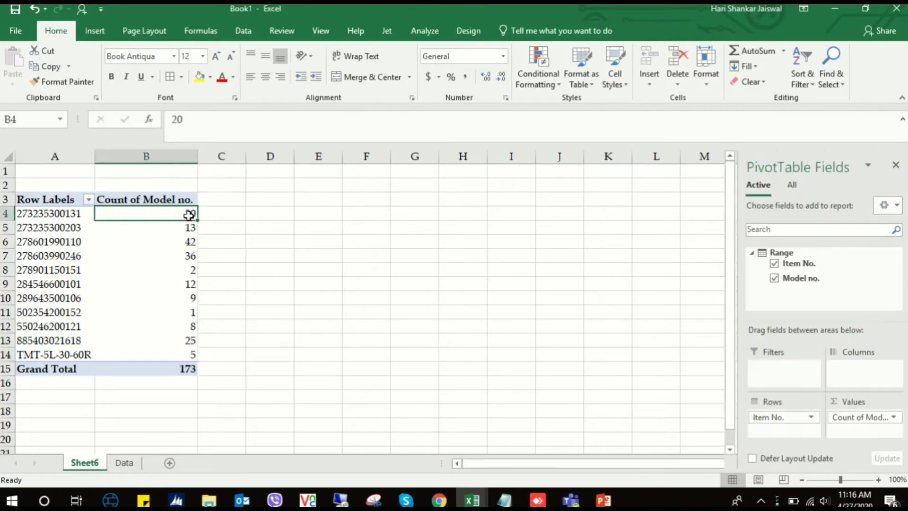
left_click(225, 215)
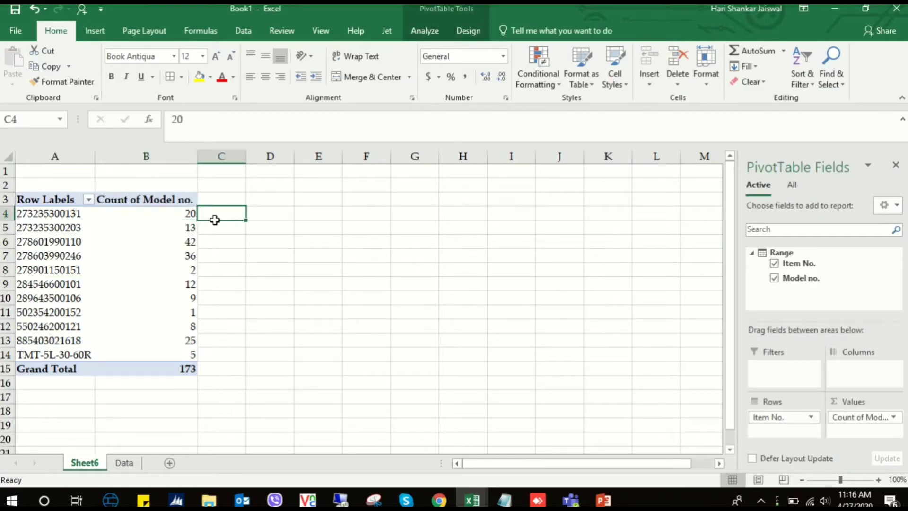
Examine the filter options of Row Labels and select the Count of Model no. header
left_click(88, 200)
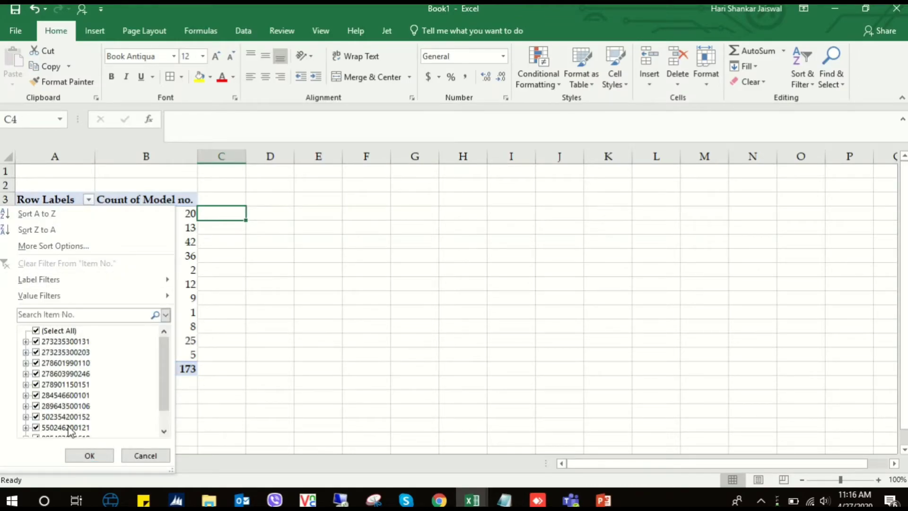
left_click(89, 455)
left_click(194, 214)
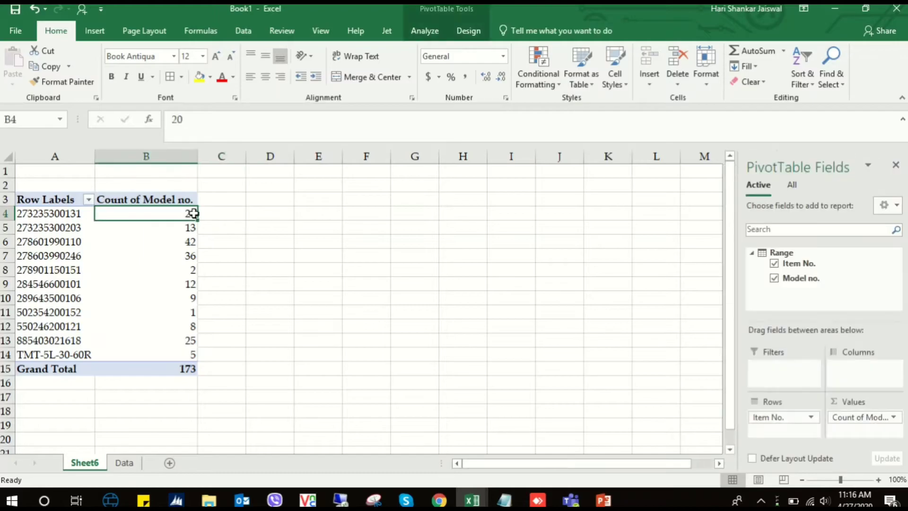
left_click(89, 200)
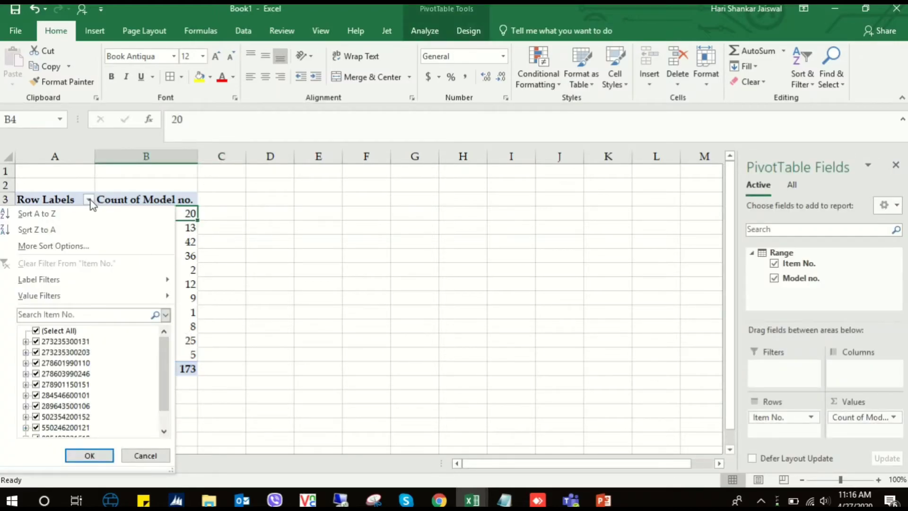
left_click(90, 201)
left_click(165, 199)
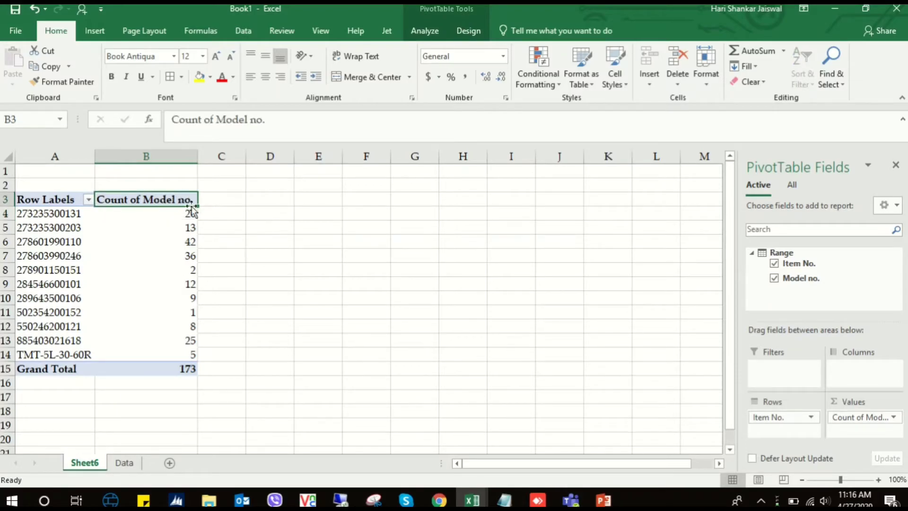
Turn on filtering for the Count of Model no. header, starting from the empty cell C3 beside it
left_click(211, 196)
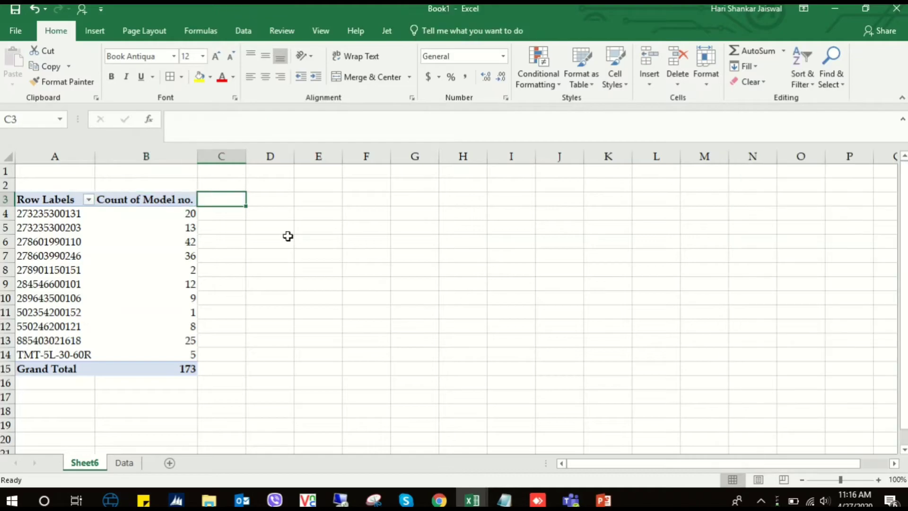
left_click(188, 199)
left_click(218, 201)
Enter the note "Shift+ctrl+L" in cell E6 beside the pivot table
left_click(330, 240)
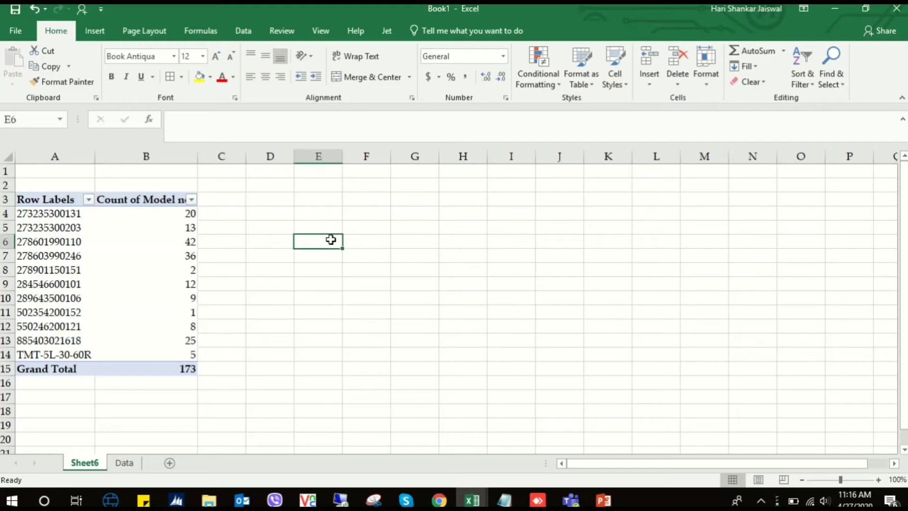
type("Shift")
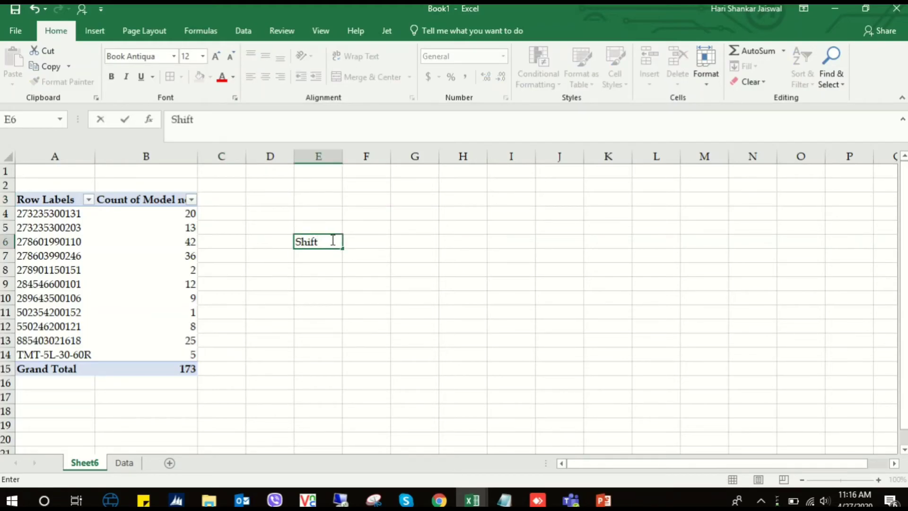
type("+ctrl+")
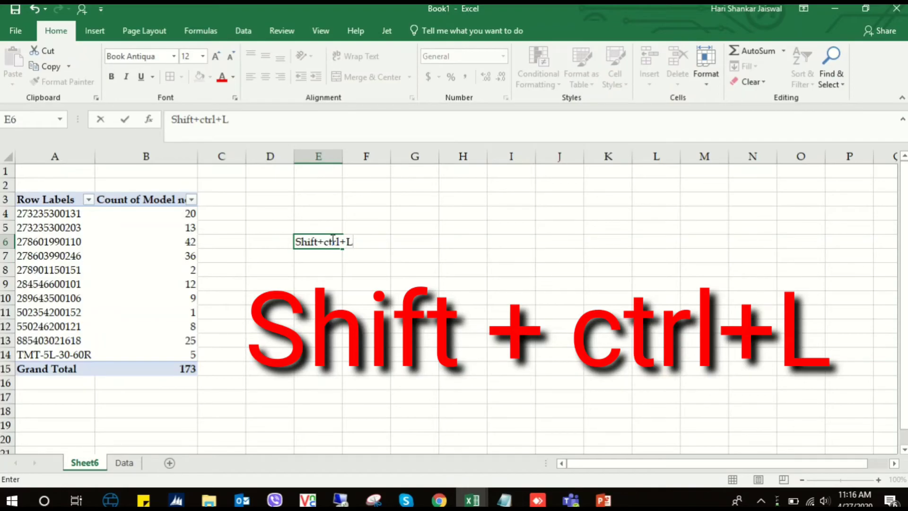
type("L")
key("Return")
Return to the Count of Model no. header, select the empty cell C3 beside it, and widen column B to fit the header
left_click(331, 240)
key("Left")
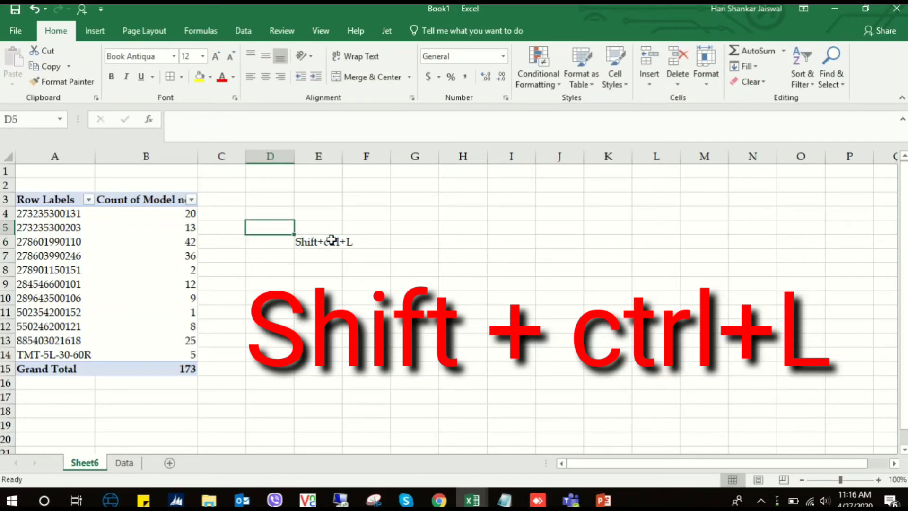
key("Up")
key("Up")
key("Left")
key("Up")
key("Left")
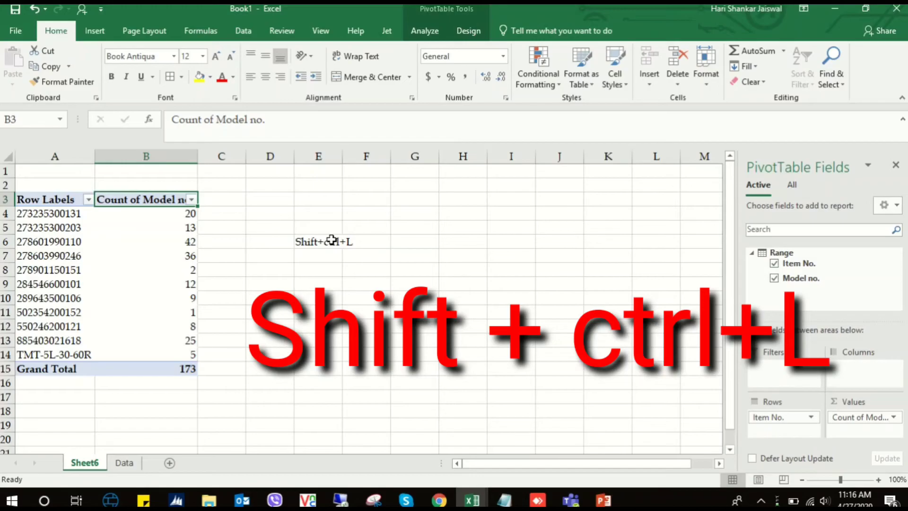
key("Right")
key("Left")
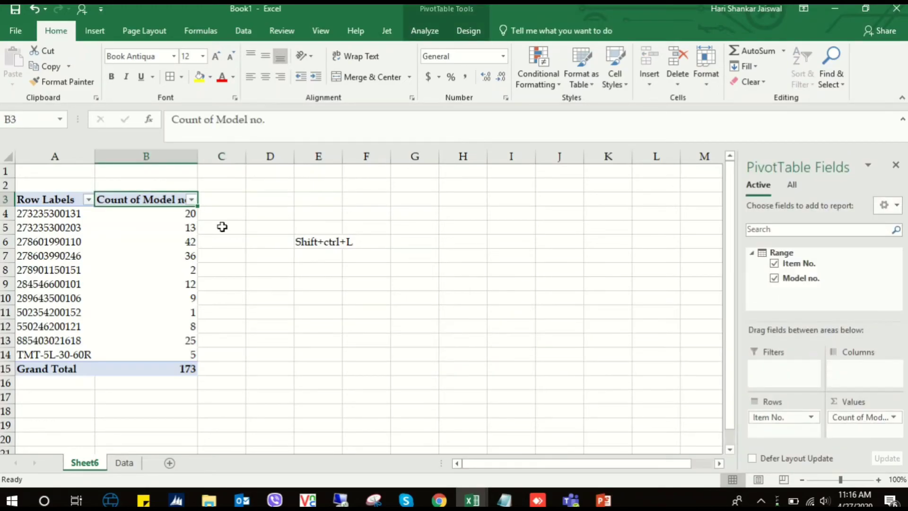
left_click(208, 198)
left_click_drag(199, 156, 225, 167)
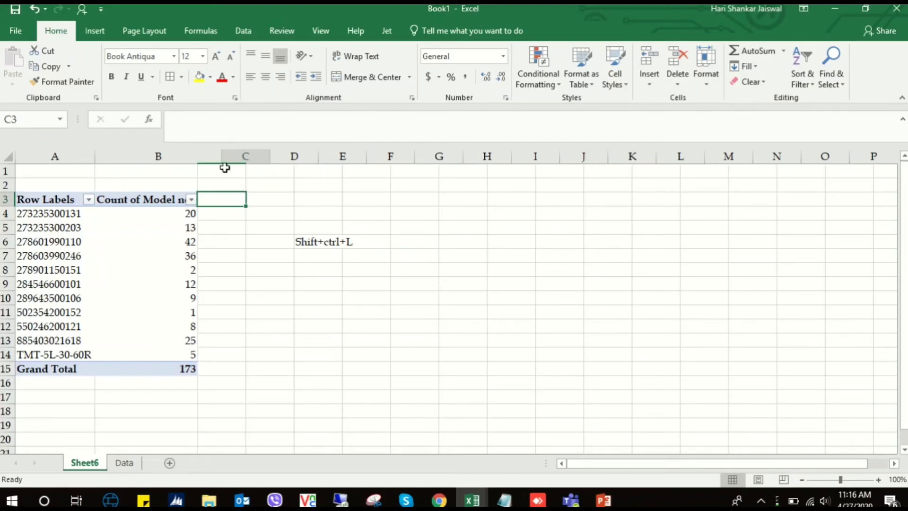
Filter the Count of Model no. column to show only 12, and clear that filter again
left_click(216, 199)
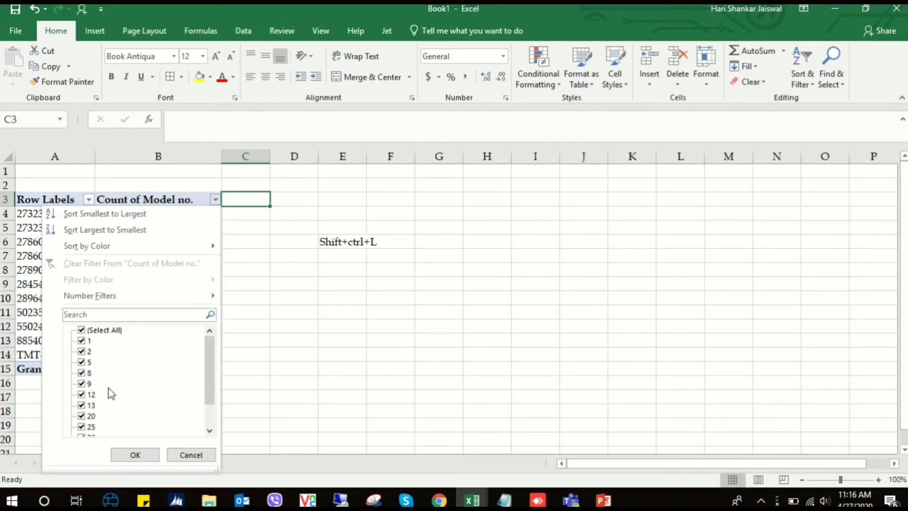
left_click(82, 330)
left_click(82, 394)
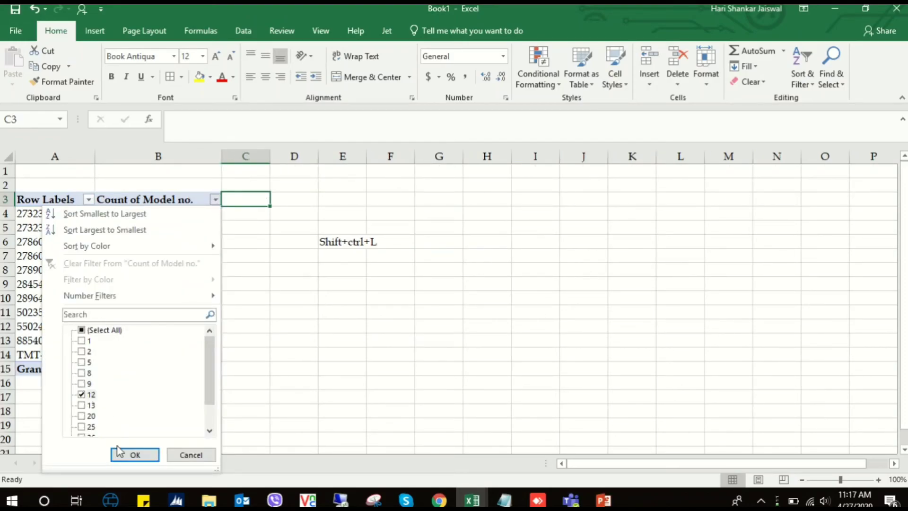
left_click(120, 453)
left_click(215, 199)
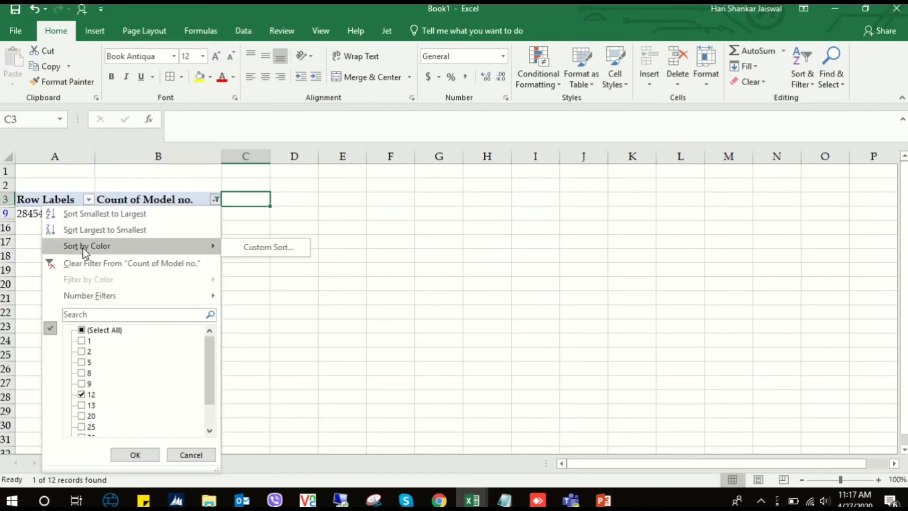
left_click(95, 263)
Widen column E so the Shift+ctrl+L note fits in its cell
left_click(326, 242)
left_click_drag(369, 157, 380, 156)
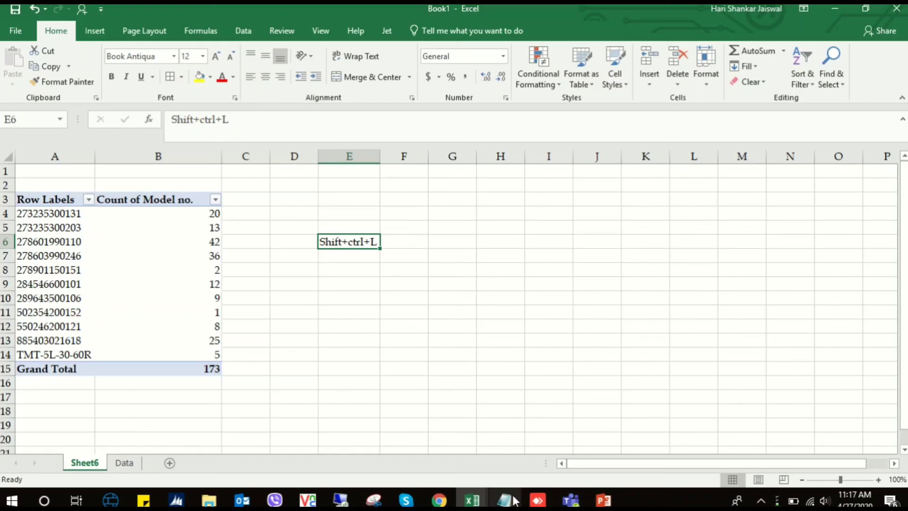
Switch to Chrome and look through the YouTube channel's home page
left_click(448, 503)
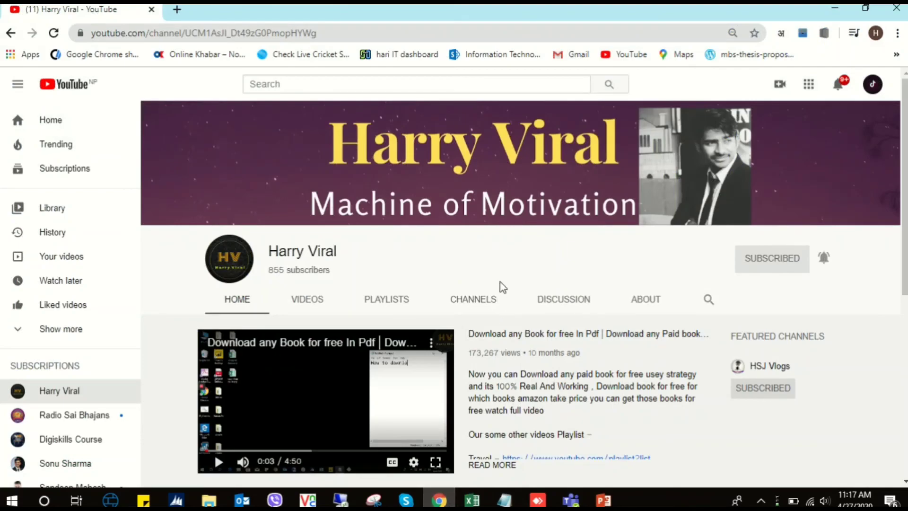
scroll(503, 283, "down", 2)
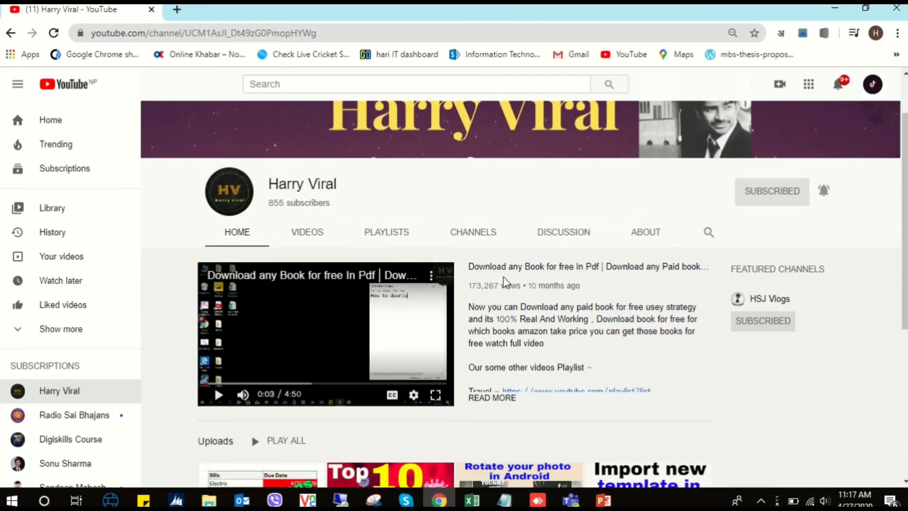